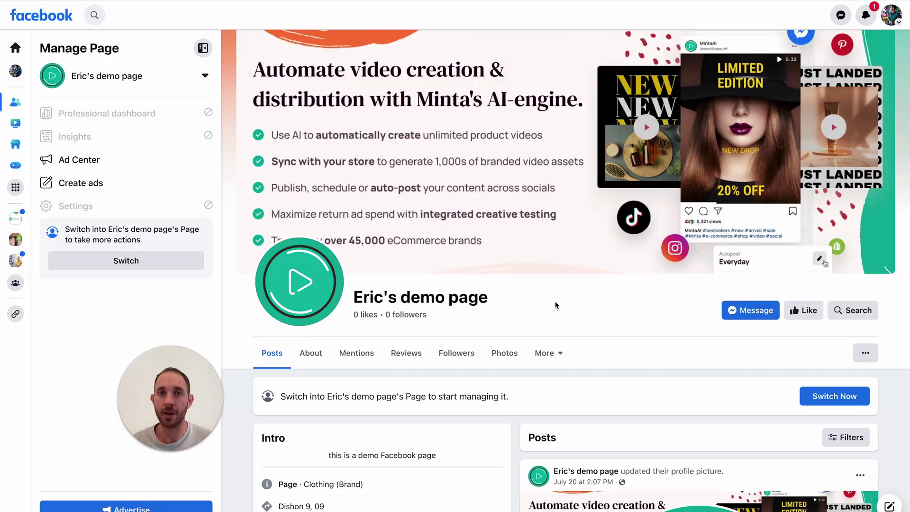
# Scroll through the demo Facebook page to review its intro and posts.
pyautogui.scroll(-2, 556, 305)
pyautogui.scroll(-5, 556, 305)
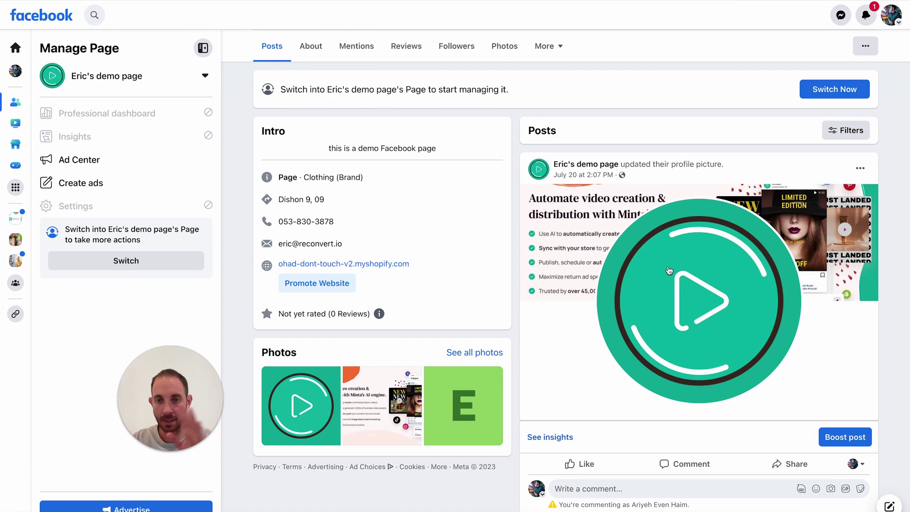
pyautogui.scroll(6, 449, 388)
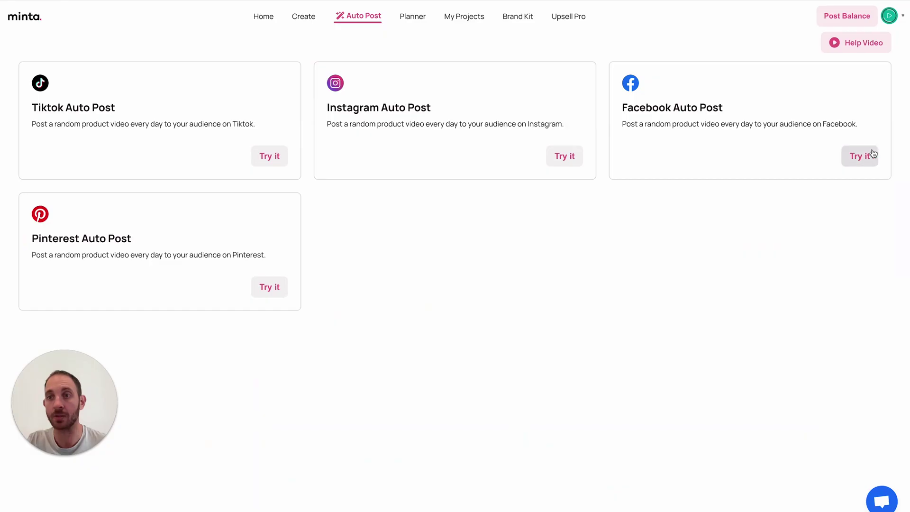
# Start a Facebook Auto Post setup and apply the demo Facebook page as its page.
pyautogui.click(862, 155)
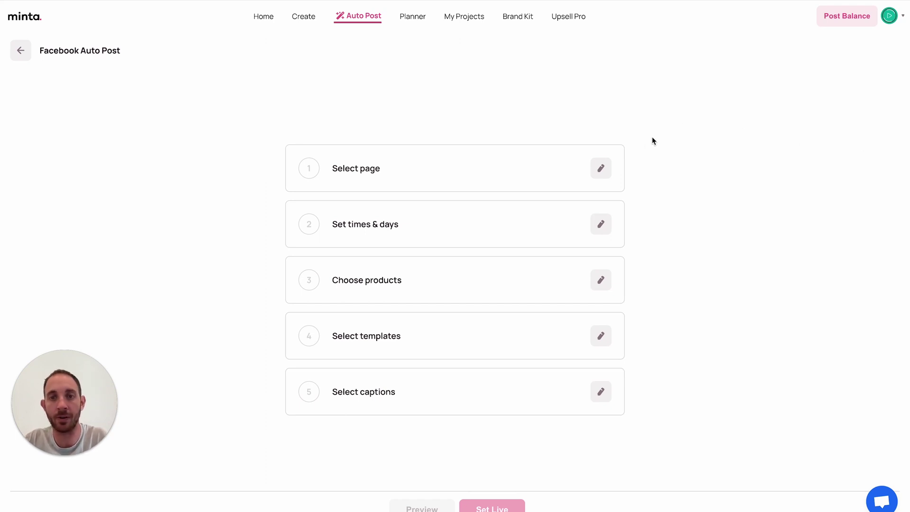
pyautogui.click(601, 171)
pyautogui.scroll(-3, 441, 226)
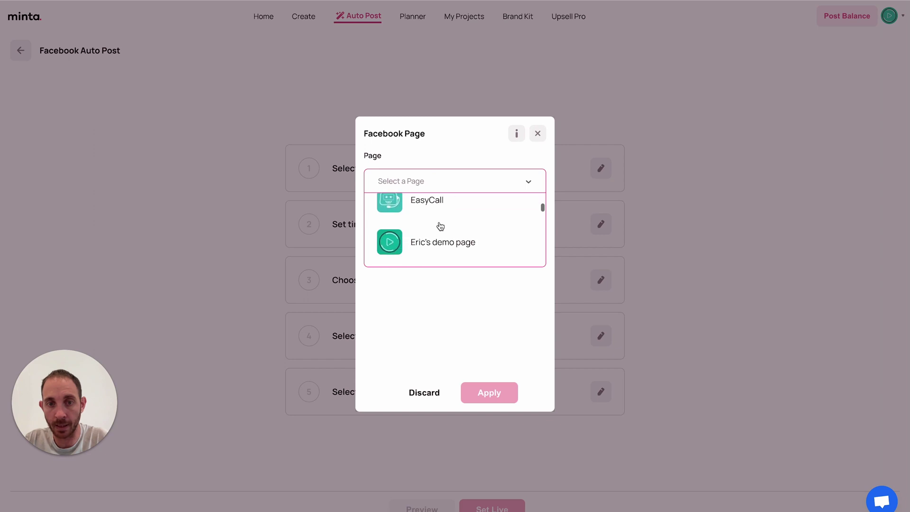
pyautogui.click(433, 222)
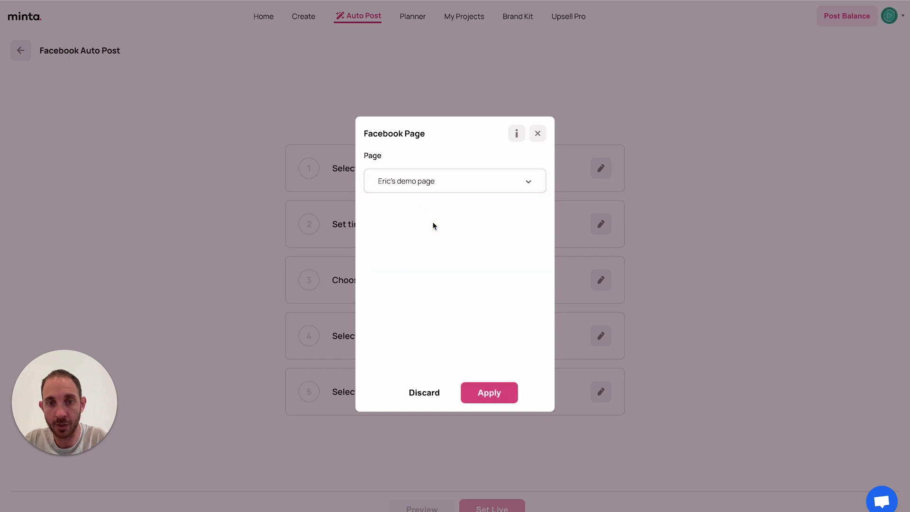
pyautogui.click(487, 400)
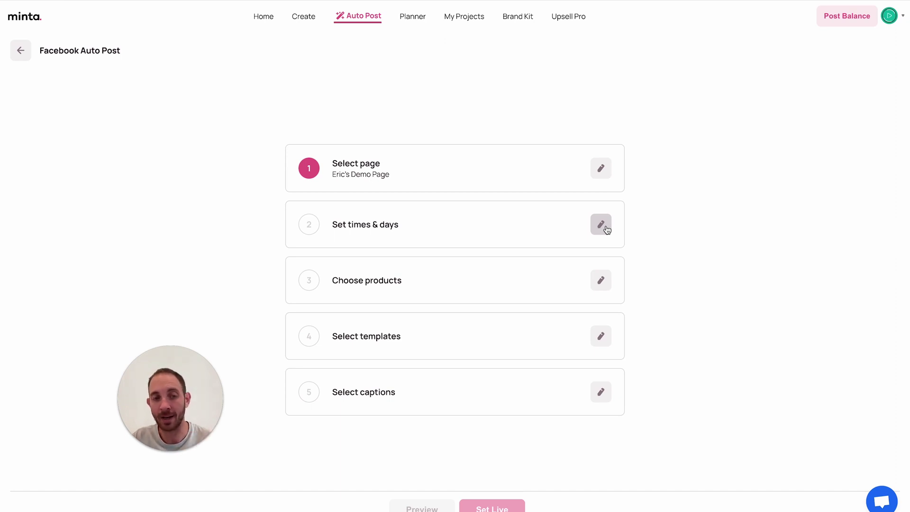
# Set daily posting times of 11:00, 14:00 and 18:00 for every day.
pyautogui.click(601, 224)
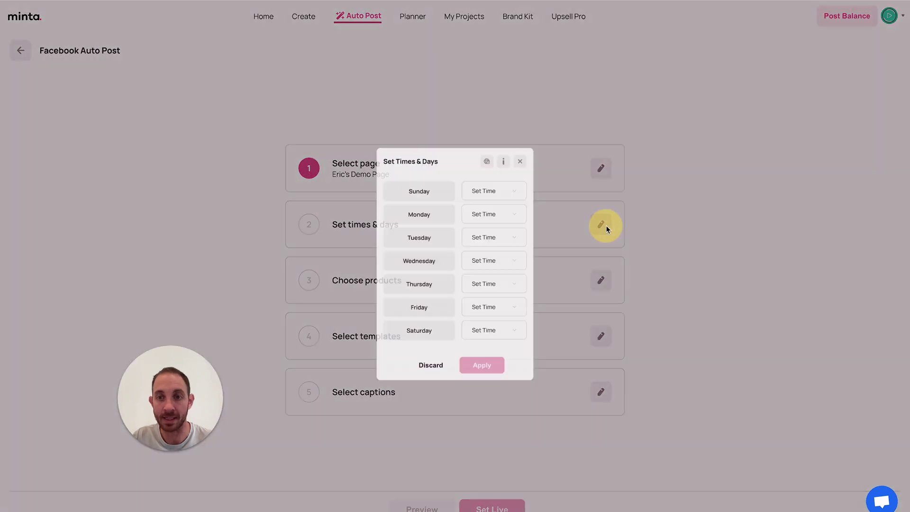
pyautogui.click(490, 202)
pyautogui.click(392, 236)
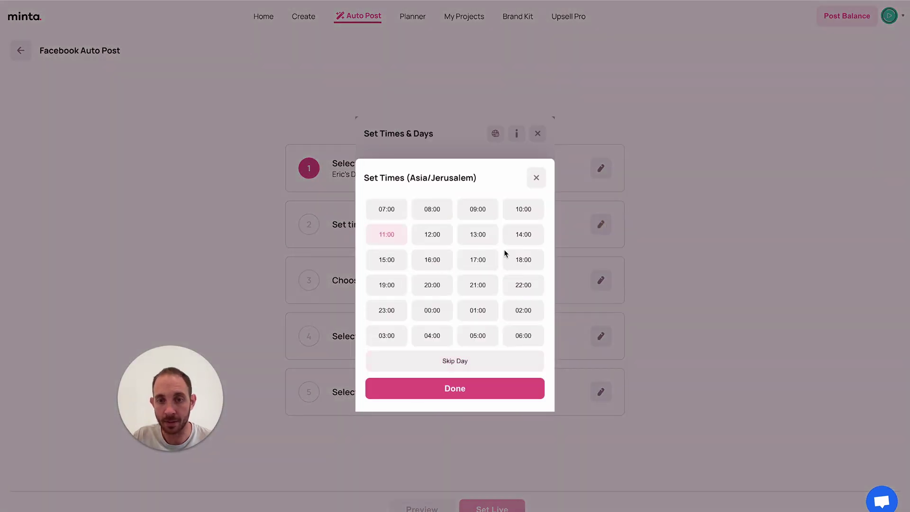
pyautogui.click(517, 238)
pyautogui.click(530, 262)
pyautogui.click(476, 391)
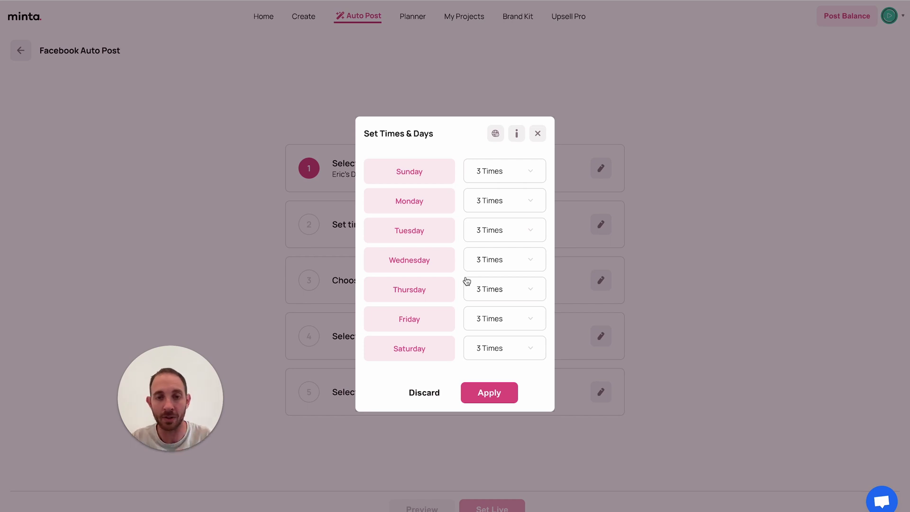
# Mark Sunday as a skip day and apply the weekly posting schedule.
pyautogui.click(491, 174)
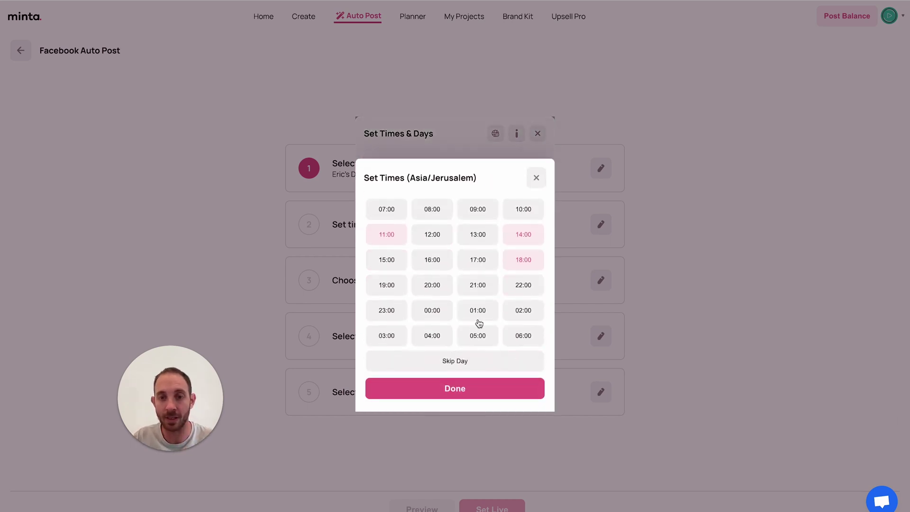
pyautogui.click(446, 362)
pyautogui.click(451, 387)
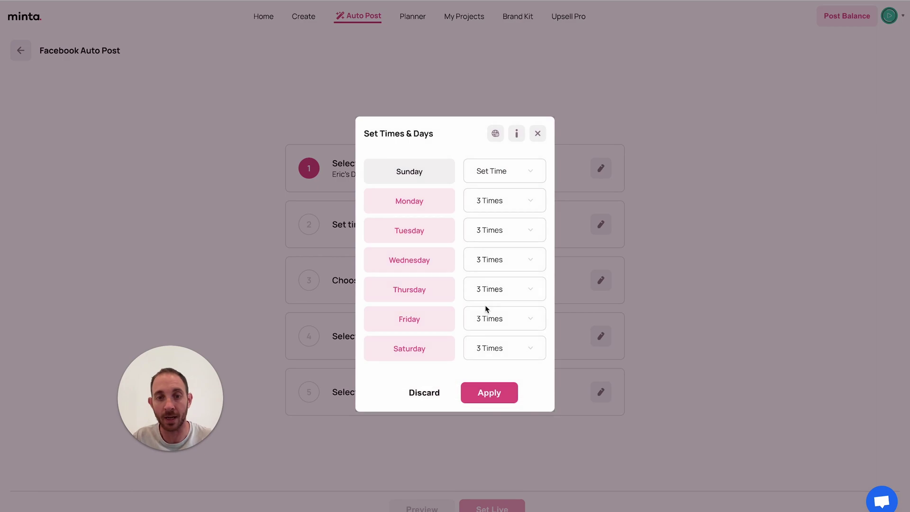
pyautogui.click(481, 397)
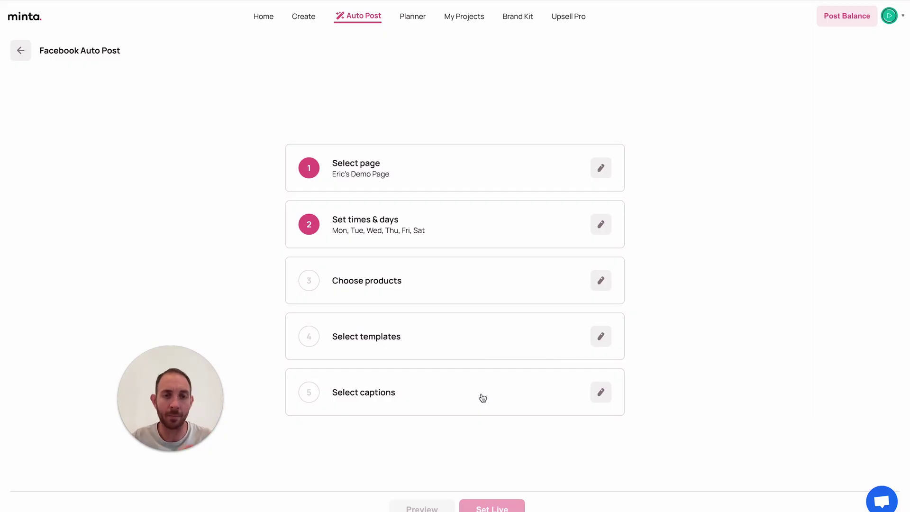
# Use the All Products collection (14 products) as the auto-post product source.
pyautogui.click(607, 289)
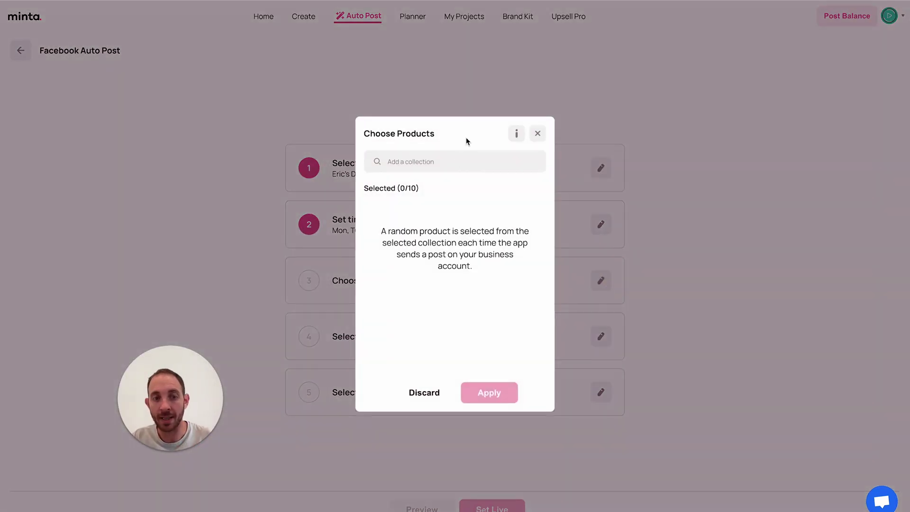
pyautogui.click(460, 160)
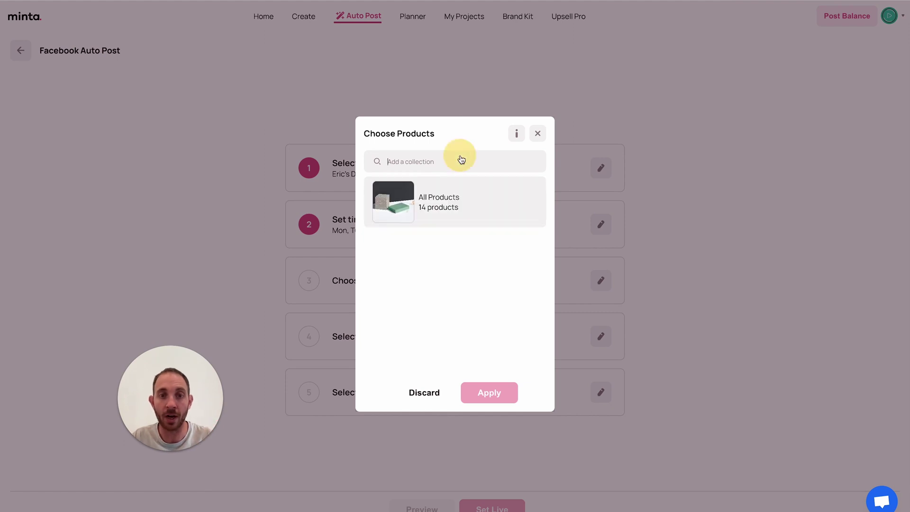
pyautogui.click(453, 205)
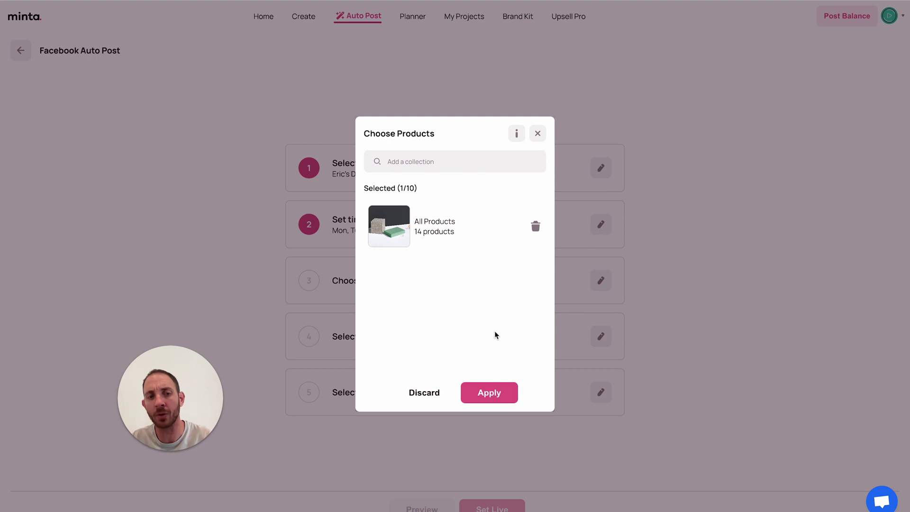
pyautogui.click(490, 391)
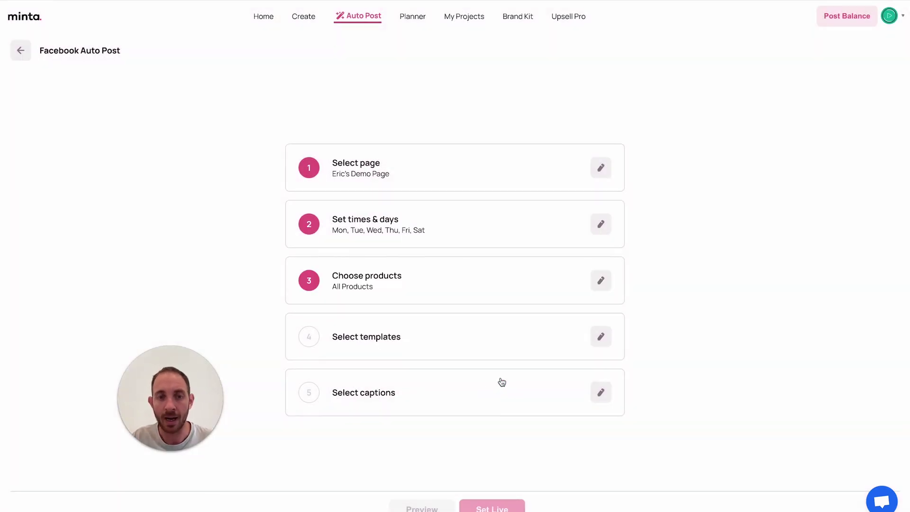
# In All Designs, pick the New Arrival, New Look, bedding and New In video templates.
pyautogui.click(601, 343)
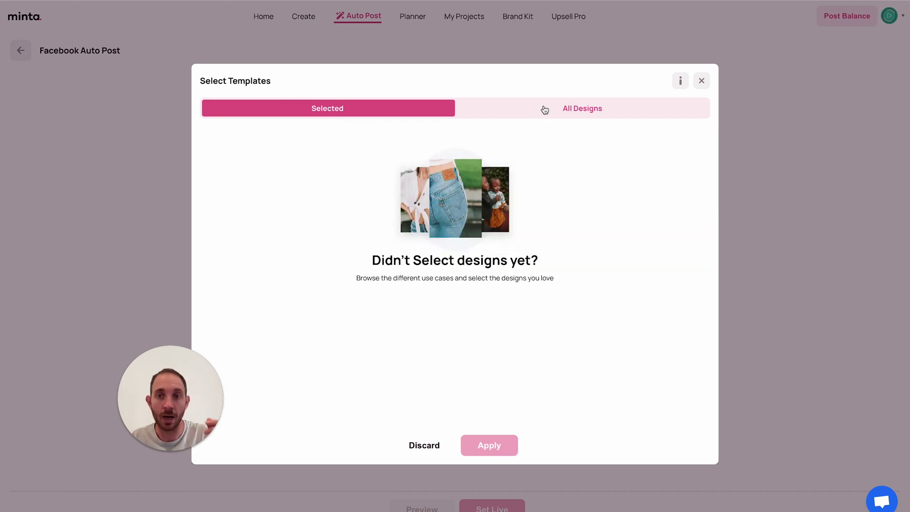
pyautogui.click(544, 109)
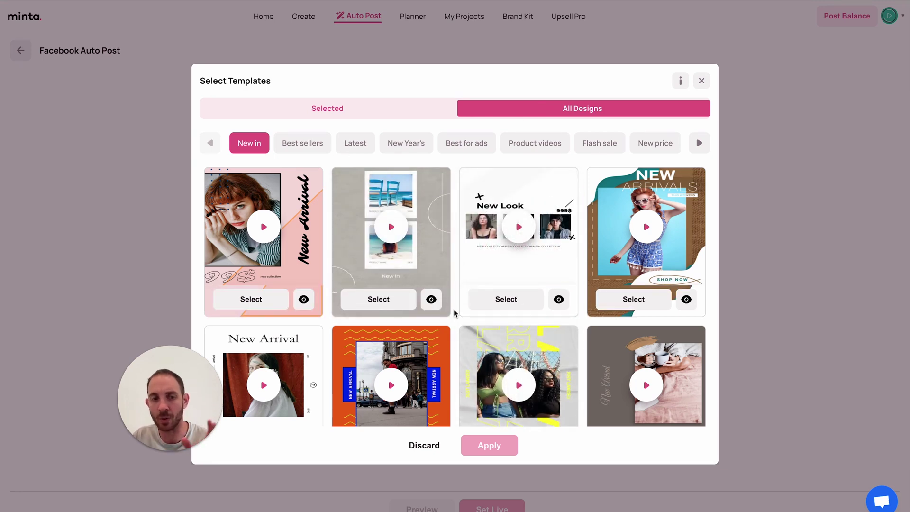
pyautogui.click(258, 299)
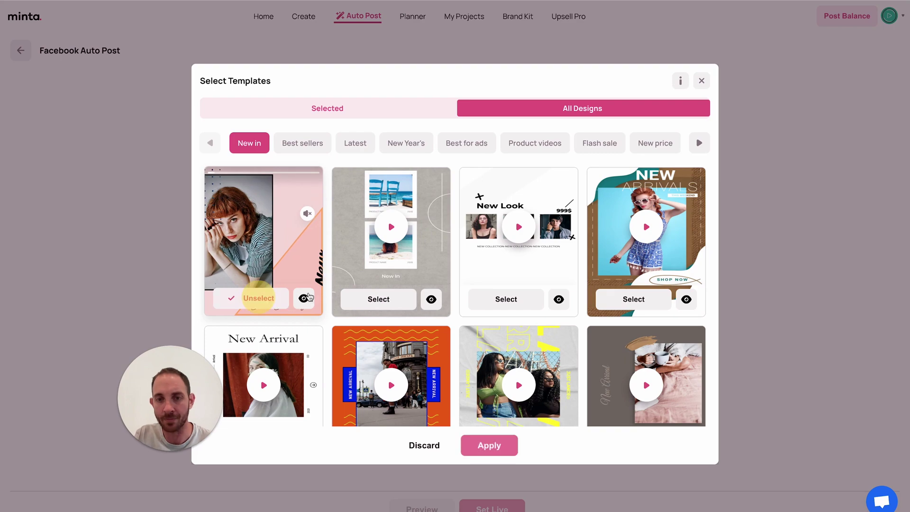
pyautogui.click(506, 299)
pyautogui.scroll(-3, 498, 301)
pyautogui.click(634, 333)
pyautogui.scroll(-6, 634, 333)
pyautogui.click(514, 346)
pyautogui.click(242, 349)
# Pick further video templates and apply all 13 chosen designs.
pyautogui.scroll(-3, 376, 366)
pyautogui.click(376, 366)
pyautogui.click(620, 367)
pyautogui.scroll(-4, 620, 365)
pyautogui.click(634, 356)
pyautogui.click(514, 355)
pyautogui.click(387, 356)
pyautogui.click(259, 355)
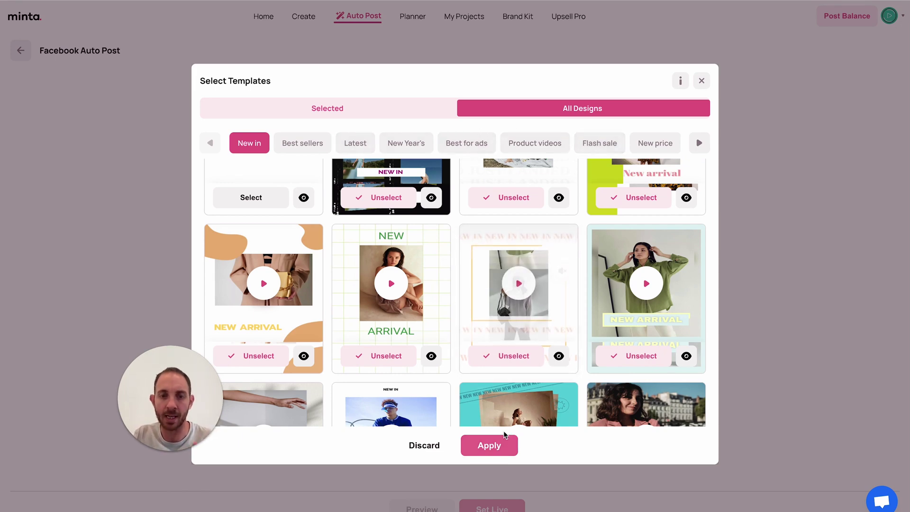
pyautogui.click(490, 446)
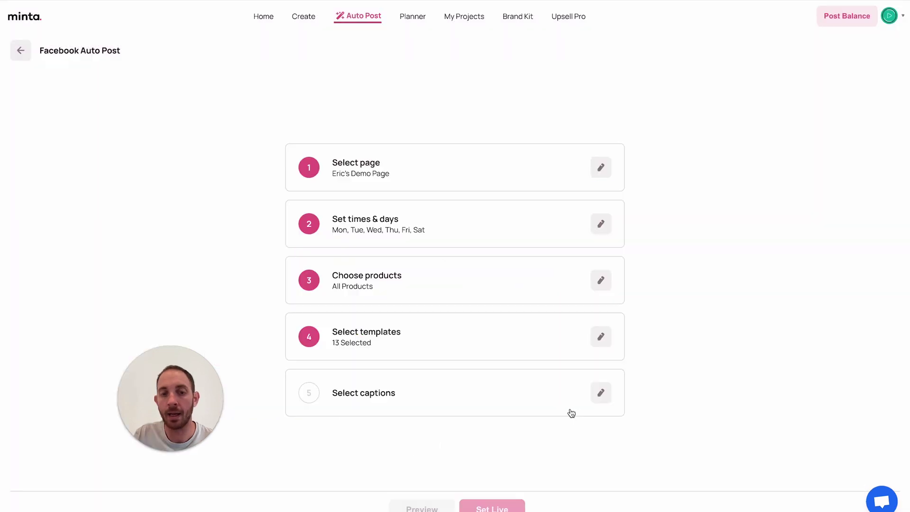
# Apply six captions, including 'Starting at', 'Get it while it's hot!' and 'Don't miss out!'.
pyautogui.click(601, 401)
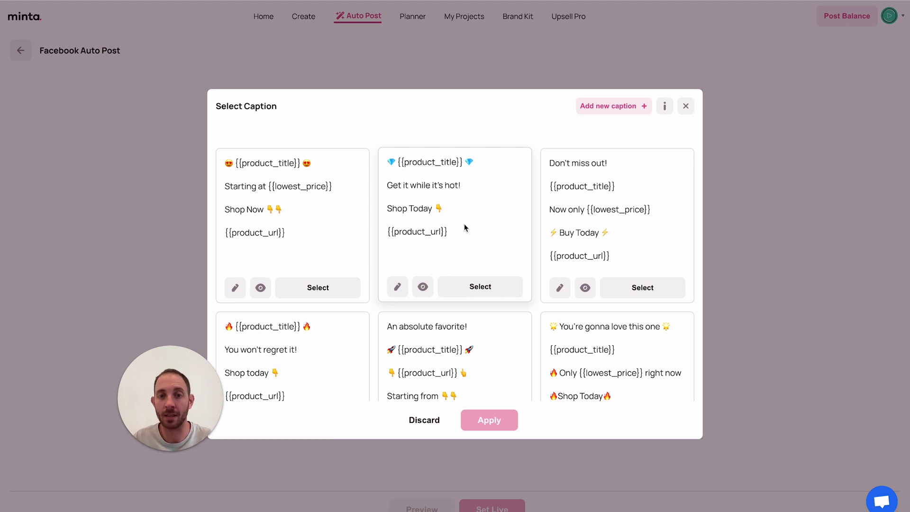
pyautogui.click(330, 288)
pyautogui.click(453, 287)
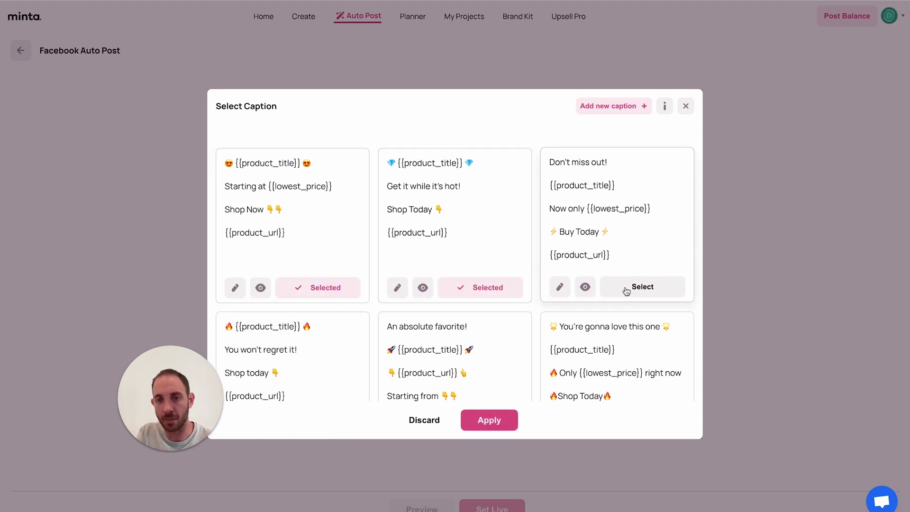
pyautogui.click(626, 290)
pyautogui.scroll(-3, 621, 285)
pyautogui.click(633, 375)
pyautogui.click(509, 377)
pyautogui.click(324, 377)
pyautogui.click(493, 424)
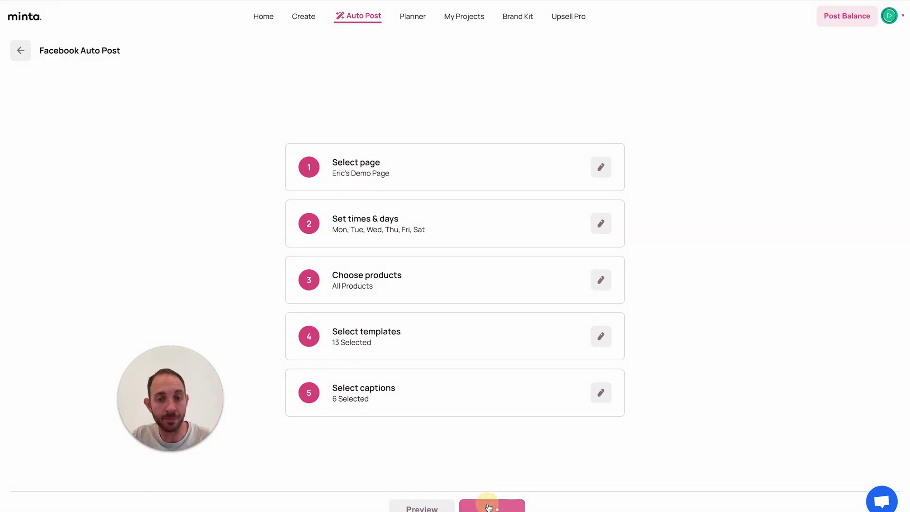
# Set the Facebook Auto Post live and dismiss the confirmation.
pyautogui.click(489, 507)
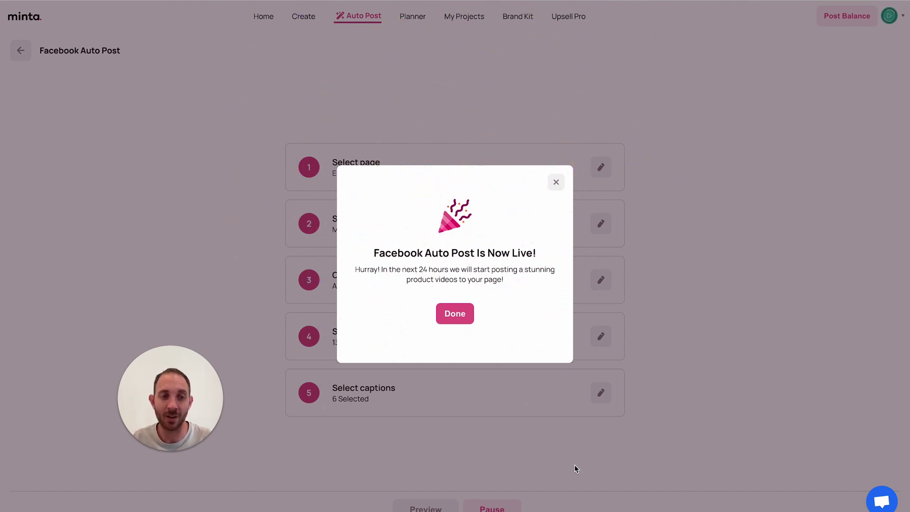
pyautogui.click(452, 317)
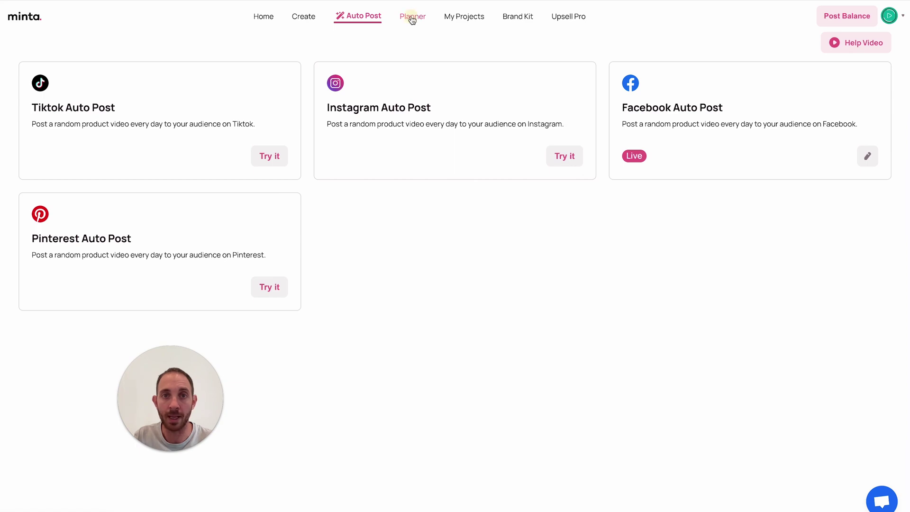
pyautogui.click(413, 19)
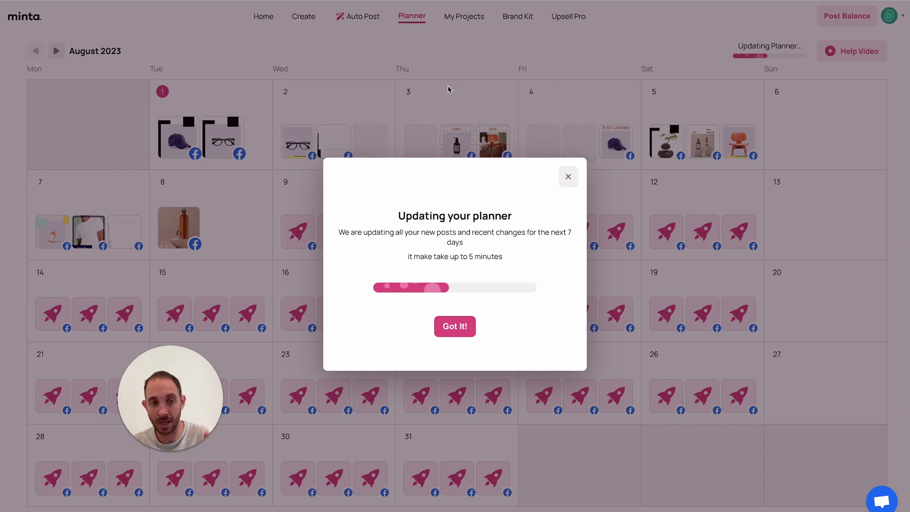
# Dismiss the planner update notice and open the scheduled Aug 2 glasses post.
pyautogui.click(454, 327)
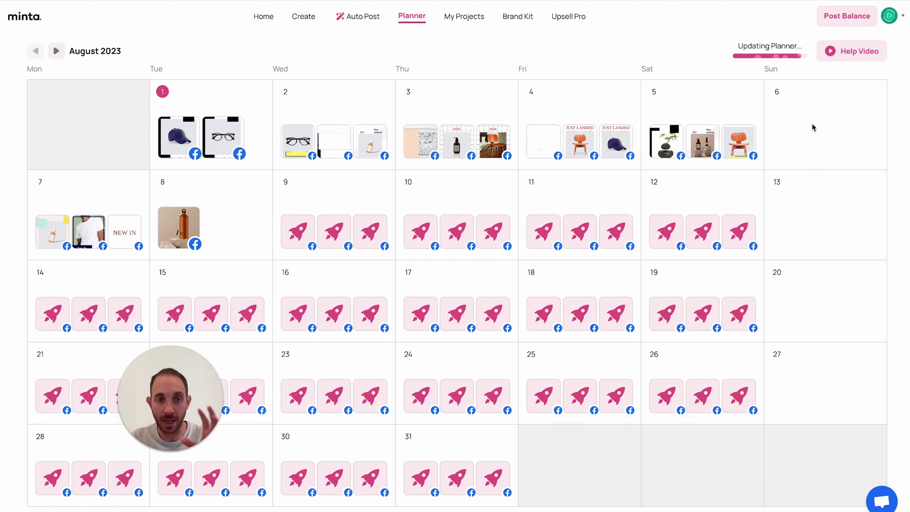
pyautogui.click(294, 148)
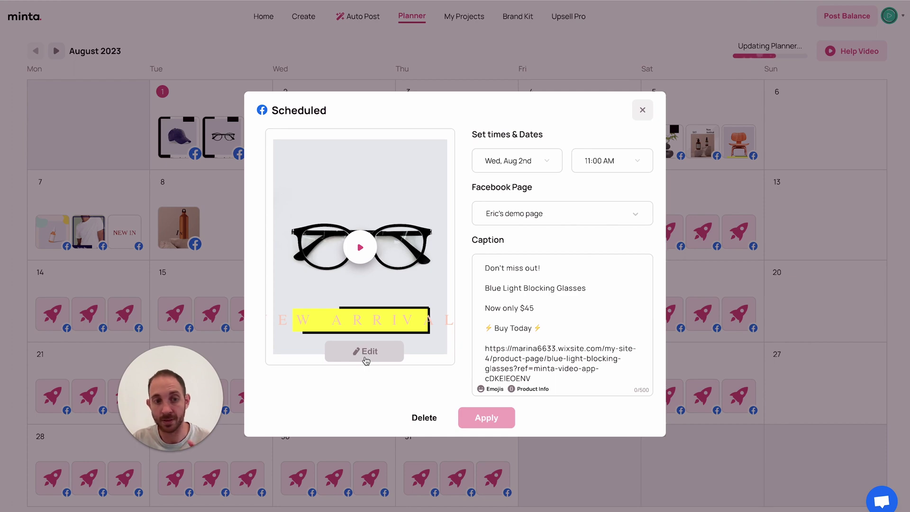
# Close the Aug 2 post details and return to the Auto Post overview.
pyautogui.click(642, 112)
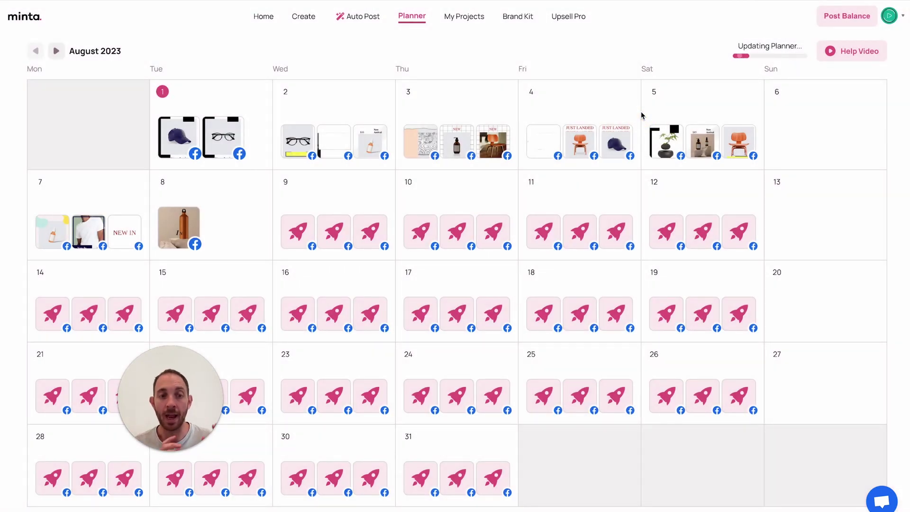
pyautogui.click(353, 18)
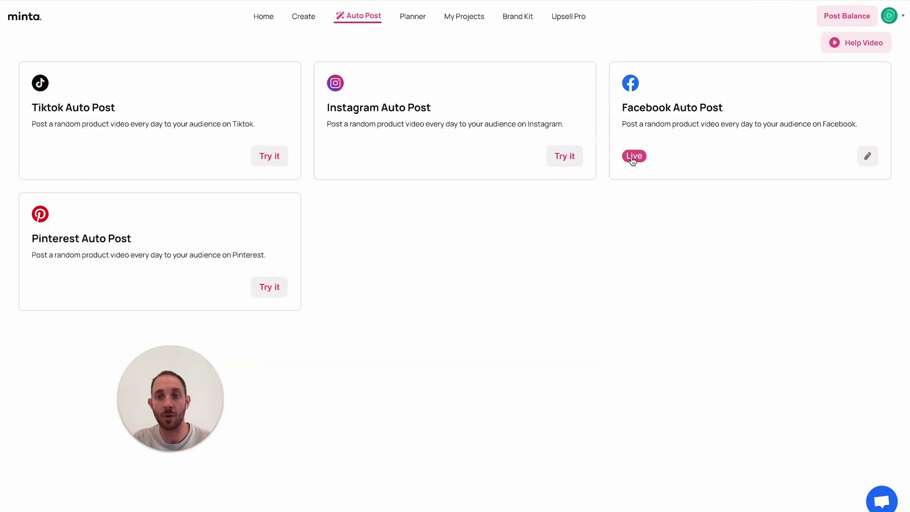